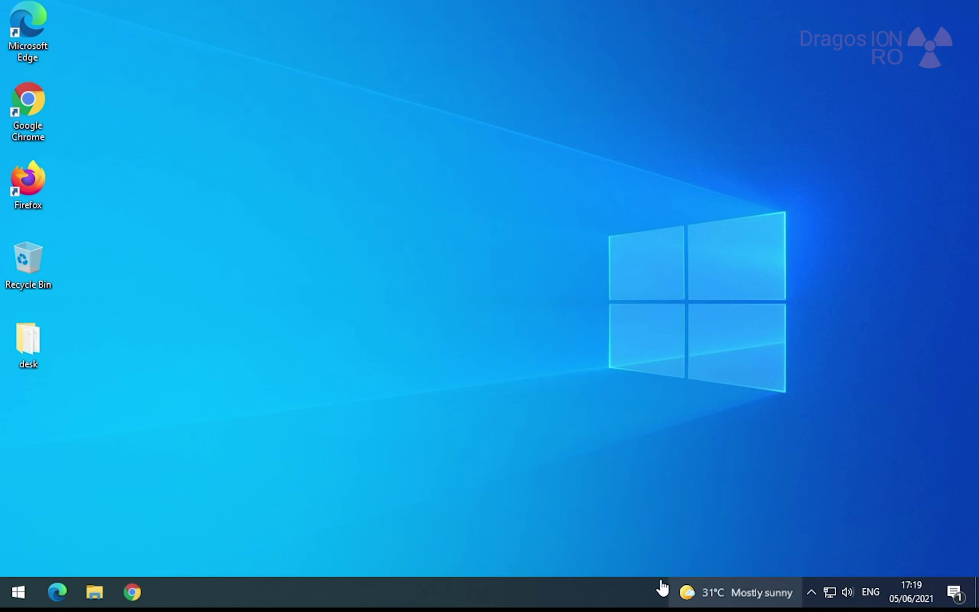
Step: Open the taskbar's calendar to view the current date and time, and close it
{"action": "left_click", "coordinate": [663, 586]}
{"action": "left_click", "coordinate": [294, 461]}
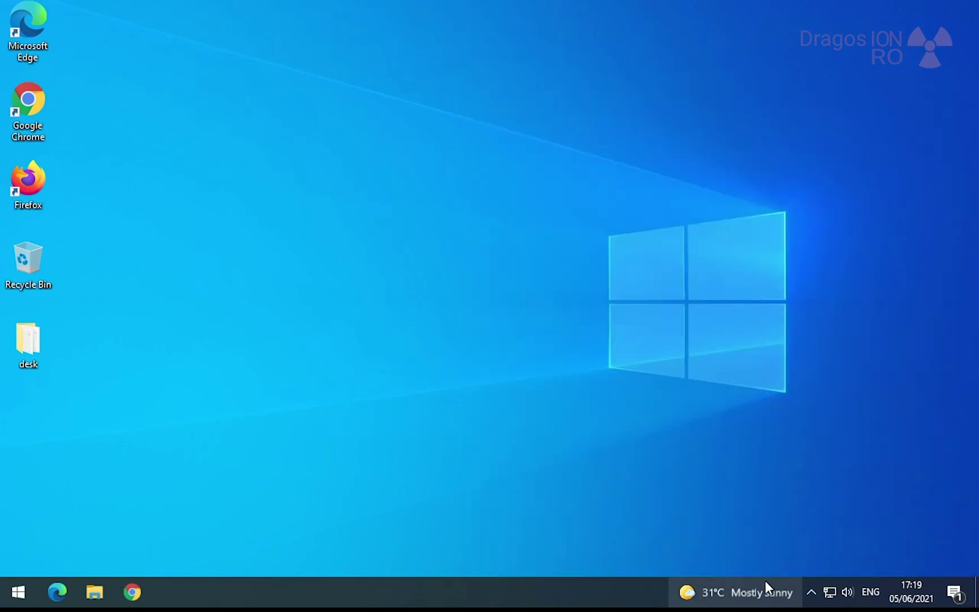
{"action": "mouse_move", "coordinate": [769, 586]}
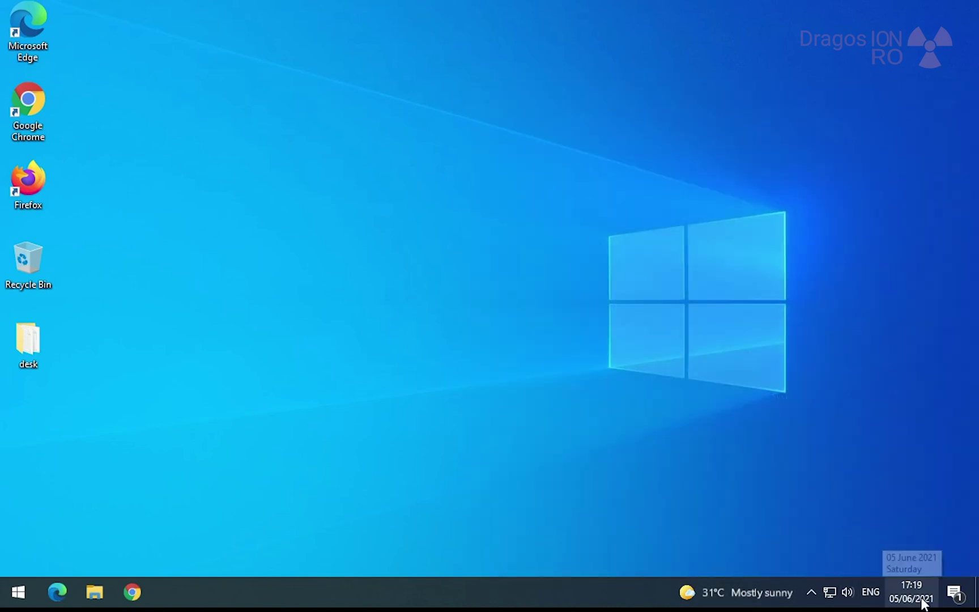
{"action": "left_click", "coordinate": [922, 602]}
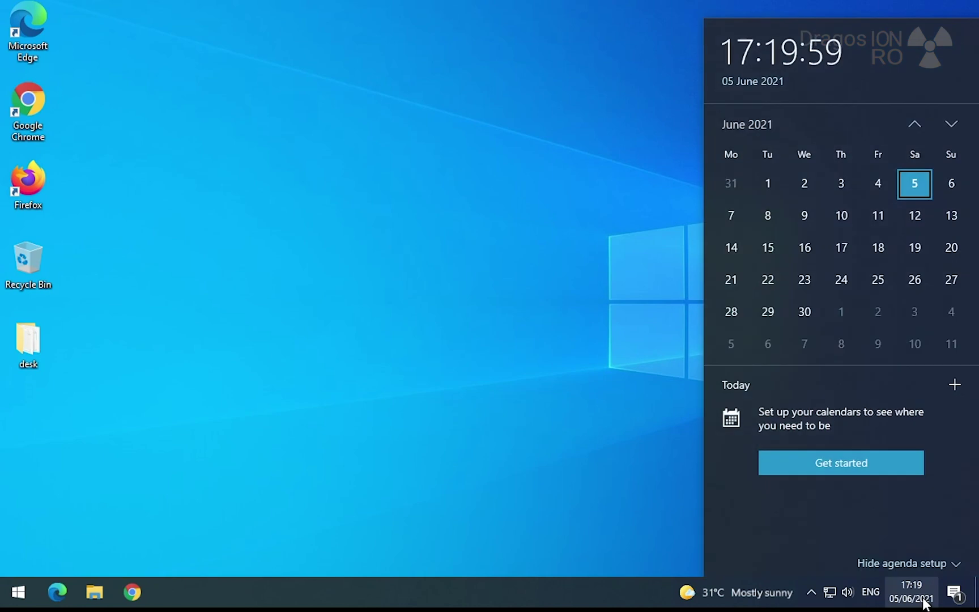
{"action": "left_click", "coordinate": [877, 600]}
{"action": "key", "text": "Escape"}
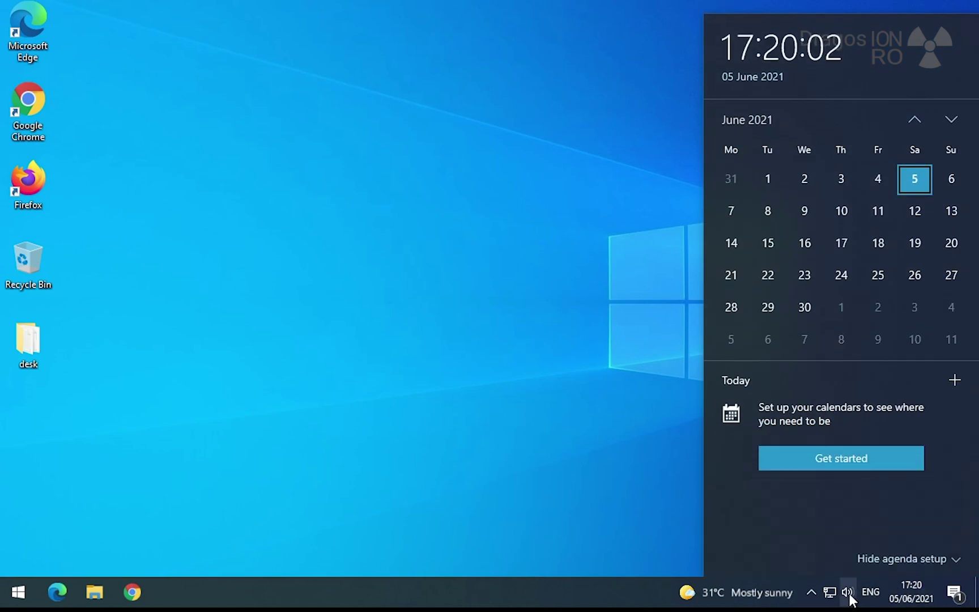
{"action": "left_click", "coordinate": [907, 602]}
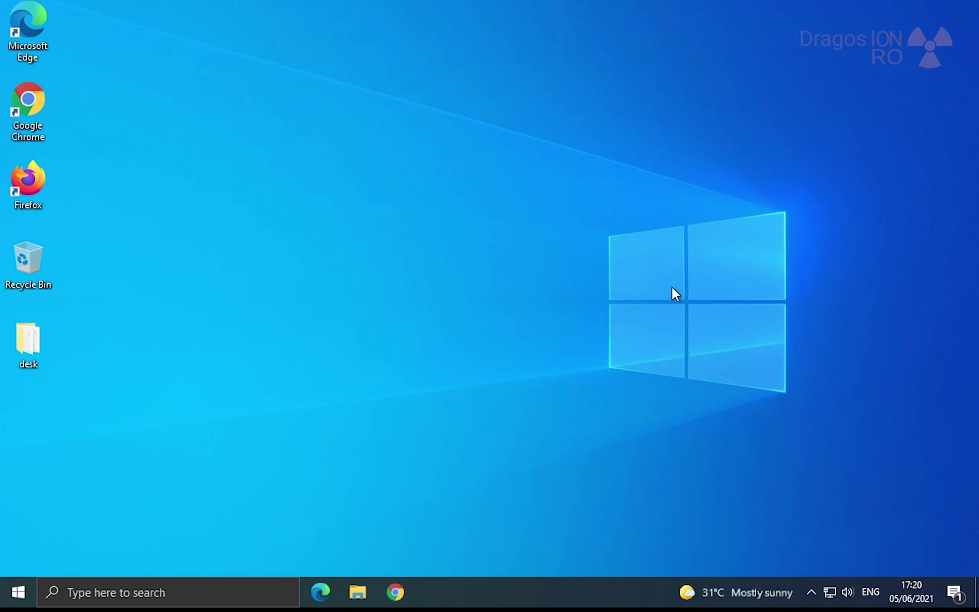
Step: Set the taskbar's search option to Hidden
{"action": "right_click", "coordinate": [538, 592]}
{"action": "mouse_move", "coordinate": [699, 231]}
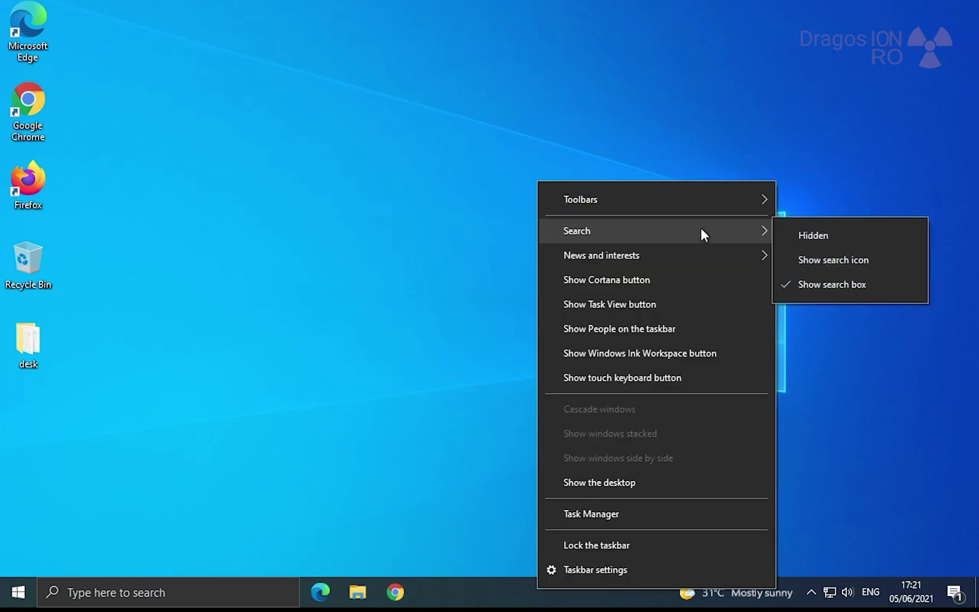
{"action": "left_click", "coordinate": [820, 237]}
Step: Set News and interests on the taskbar to show the icon only
{"action": "right_click", "coordinate": [403, 589]}
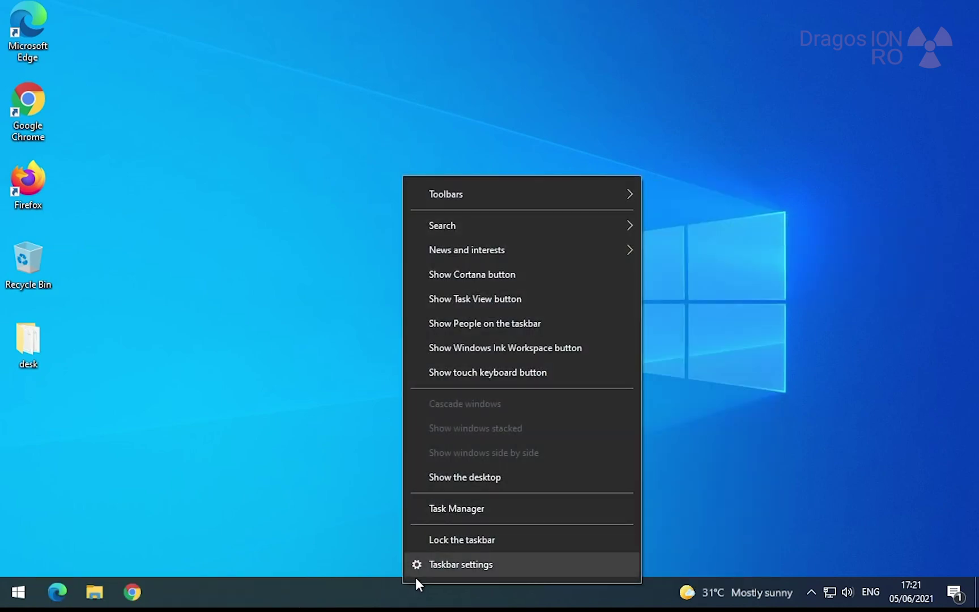
{"action": "mouse_move", "coordinate": [484, 252]}
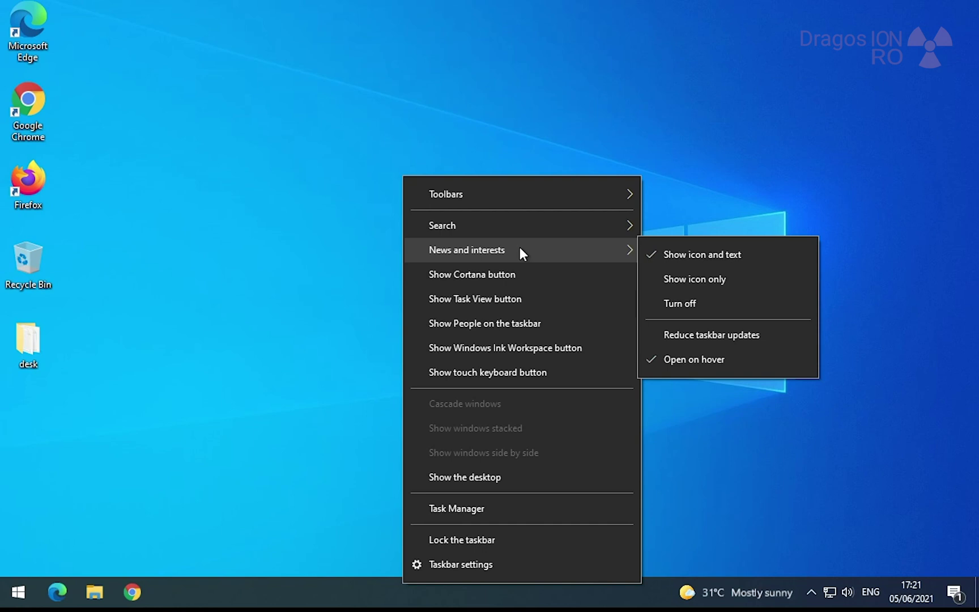
{"action": "left_click", "coordinate": [683, 280]}
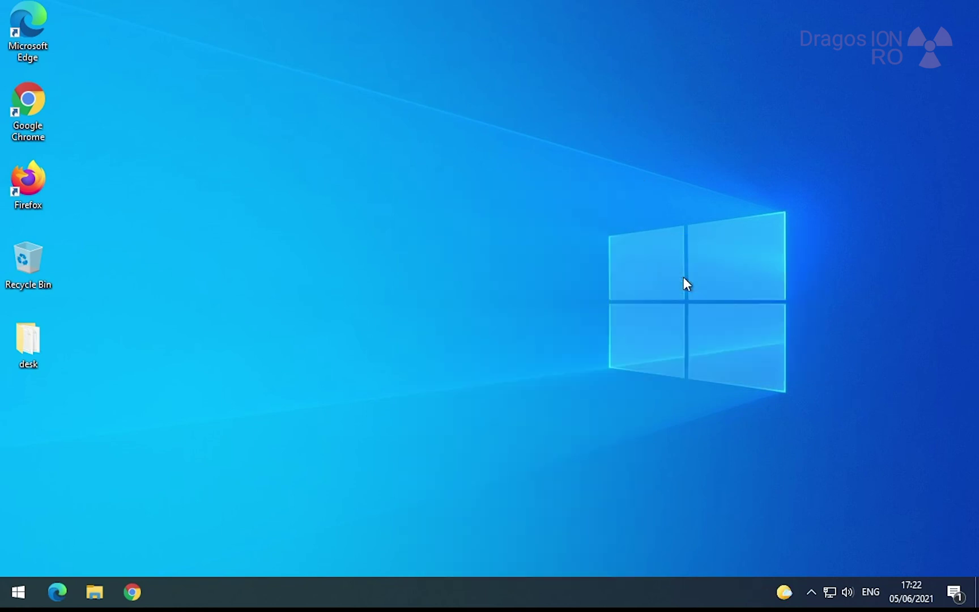
{"action": "mouse_move", "coordinate": [784, 592]}
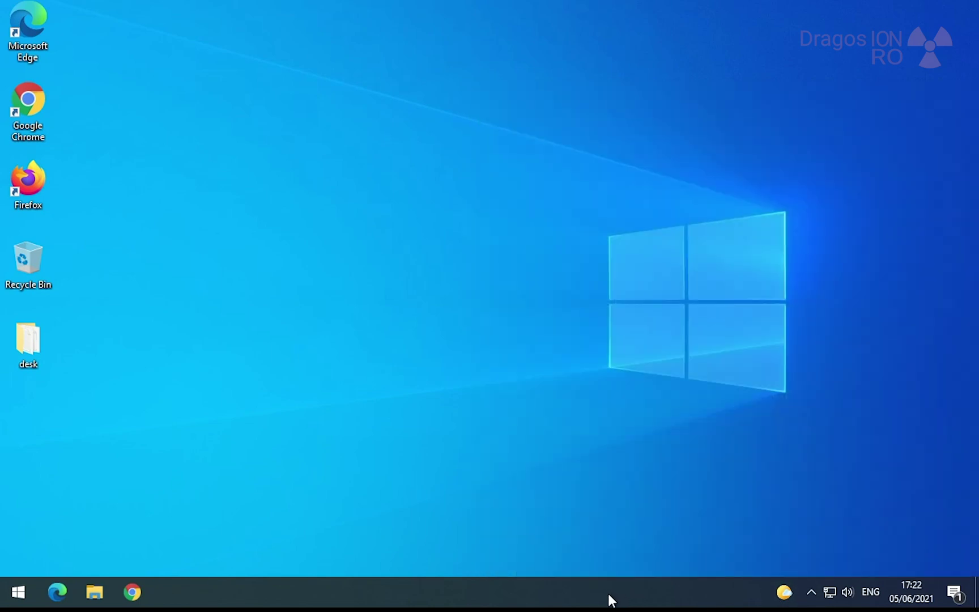
Step: Disable the "Open on hover" option for News and interests on the taskbar
{"action": "right_click", "coordinate": [577, 595]}
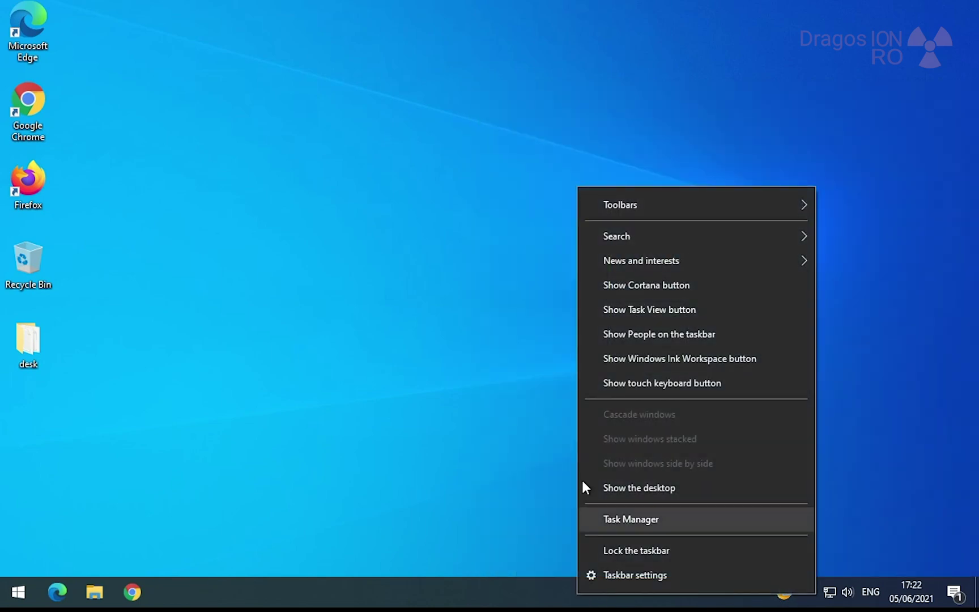
{"action": "right_click", "coordinate": [290, 579]}
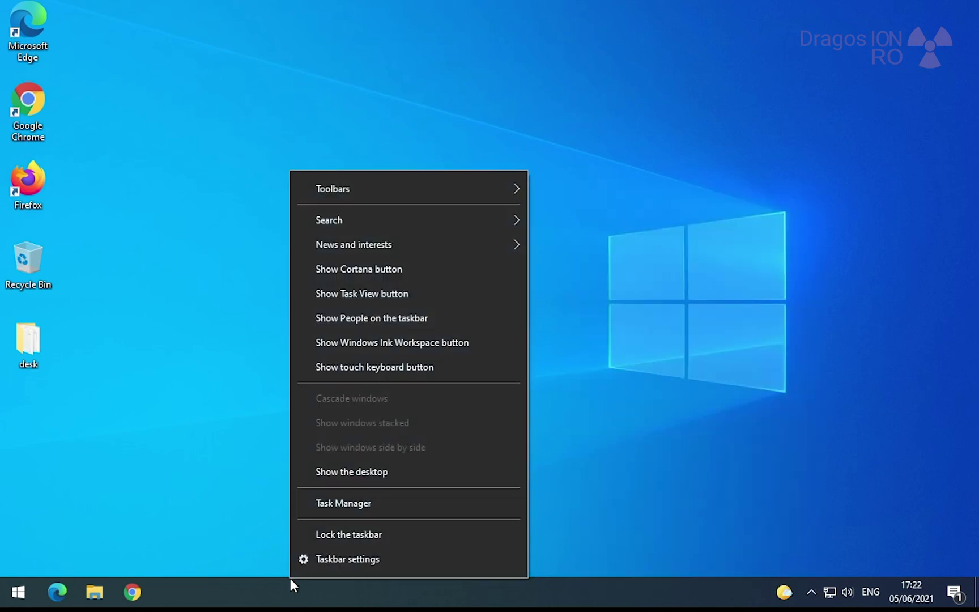
{"action": "mouse_move", "coordinate": [418, 245]}
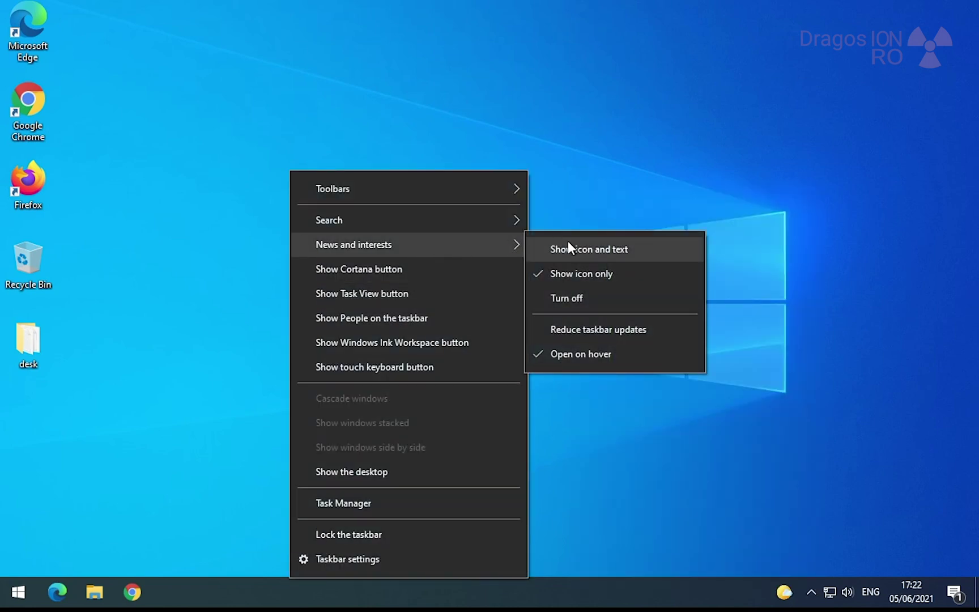
{"action": "left_click", "coordinate": [587, 356]}
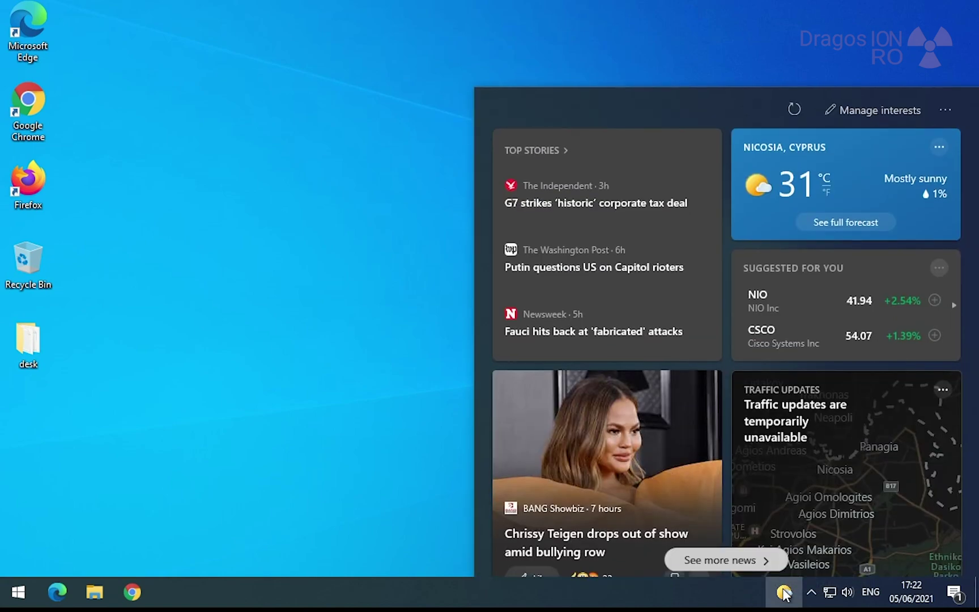
Step: Open and close the news and weather feed several times from the taskbar to test how it opens
{"action": "left_click", "coordinate": [784, 593]}
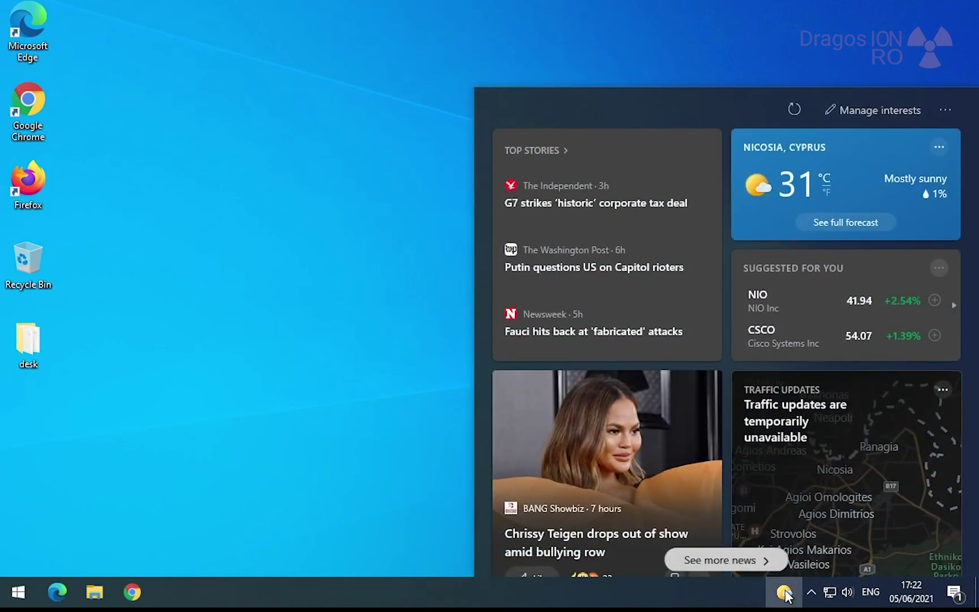
{"action": "left_click", "coordinate": [785, 595]}
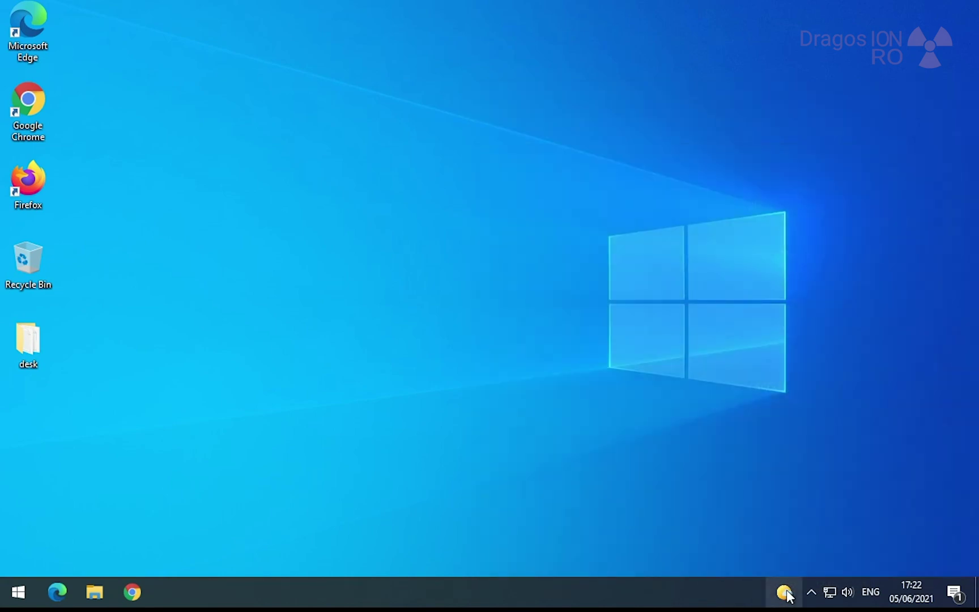
{"action": "left_click", "coordinate": [786, 595]}
{"action": "left_click", "coordinate": [789, 595]}
{"action": "left_click", "coordinate": [793, 597]}
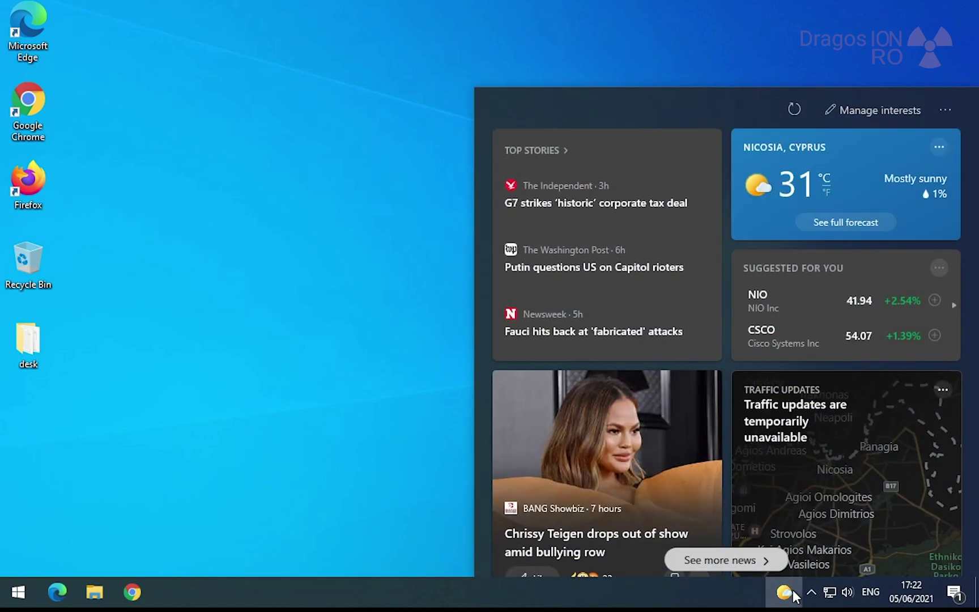
{"action": "left_click", "coordinate": [793, 594]}
Step: Enable "Reduce taskbar updates" for News and interests, and check that its feed opens and closes
{"action": "right_click", "coordinate": [404, 271]}
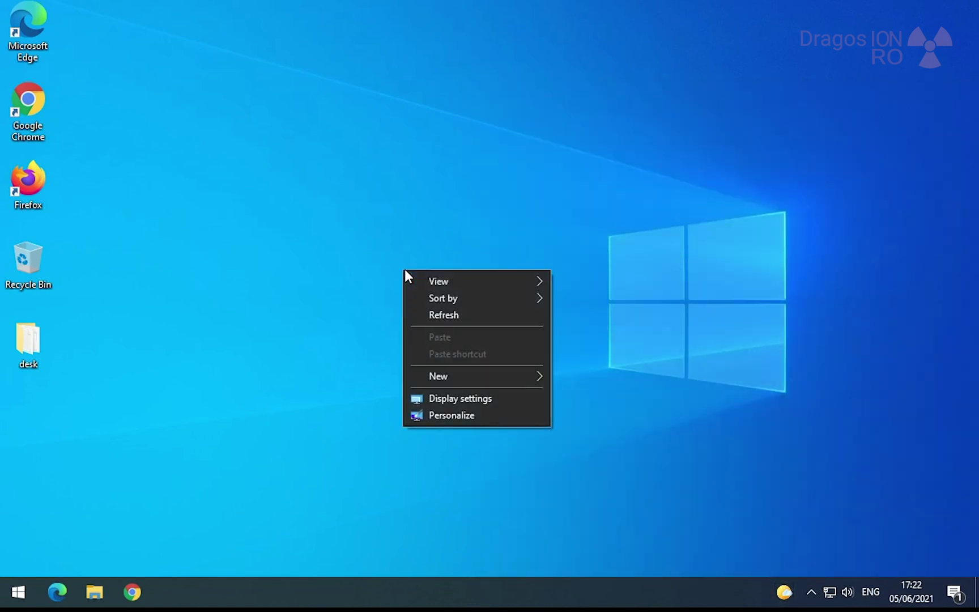
{"action": "right_click", "coordinate": [423, 589]}
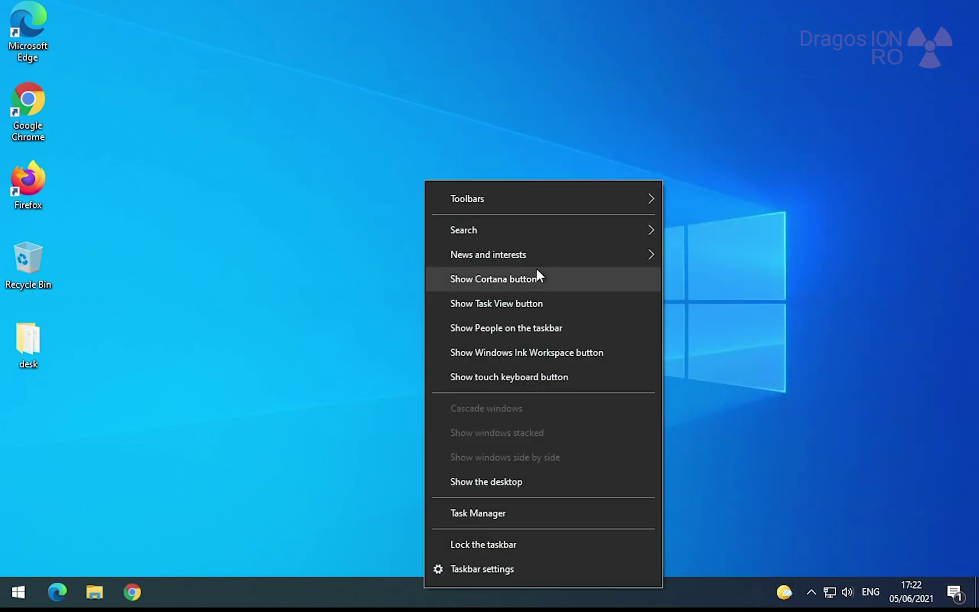
{"action": "mouse_move", "coordinate": [543, 253]}
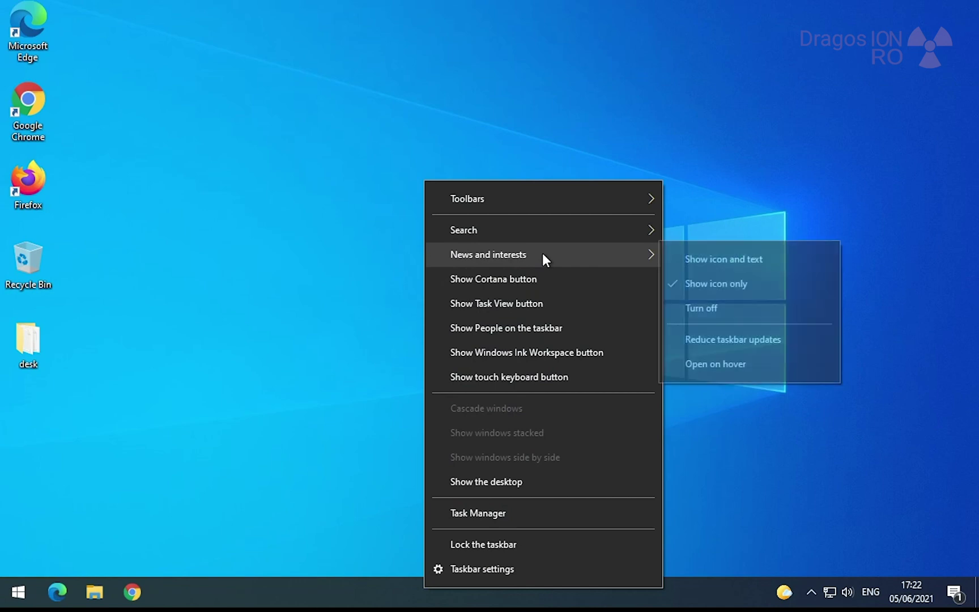
{"action": "left_click", "coordinate": [723, 338]}
{"action": "left_click", "coordinate": [784, 593]}
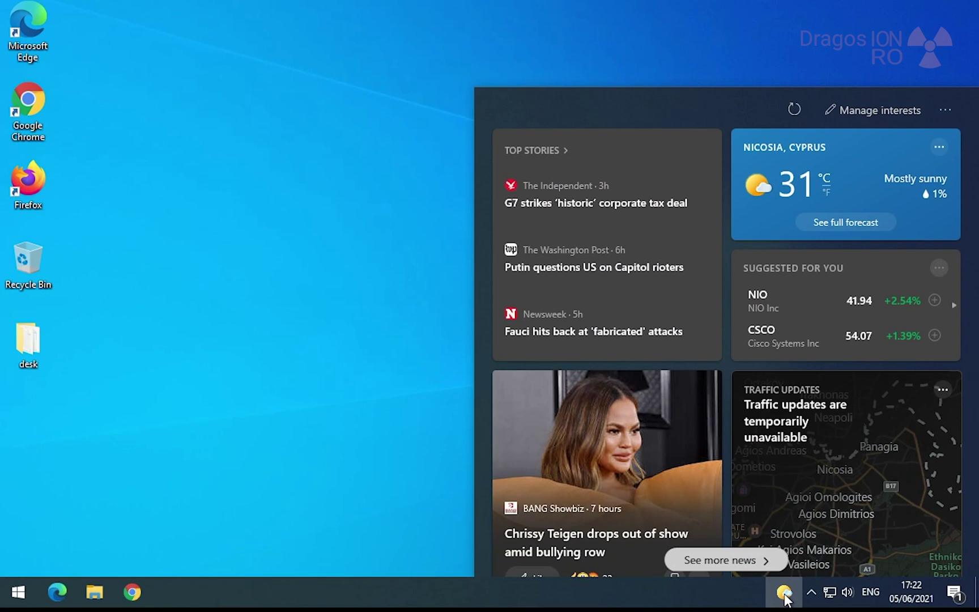
{"action": "left_click", "coordinate": [785, 592]}
Step: Turn off News and interests on the taskbar
{"action": "right_click", "coordinate": [376, 286]}
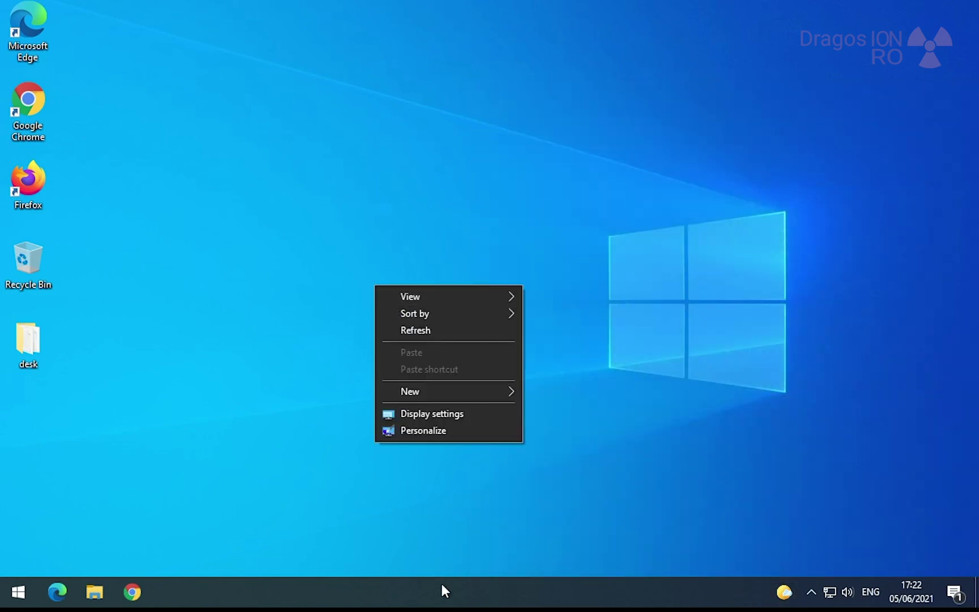
{"action": "right_click", "coordinate": [444, 590]}
{"action": "mouse_move", "coordinate": [598, 264]}
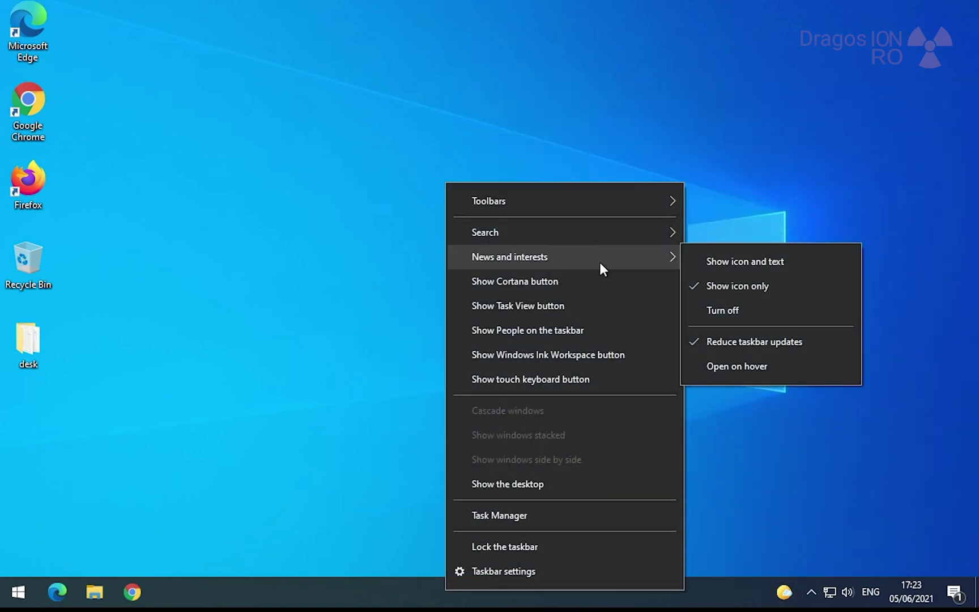
{"action": "left_click", "coordinate": [730, 307]}
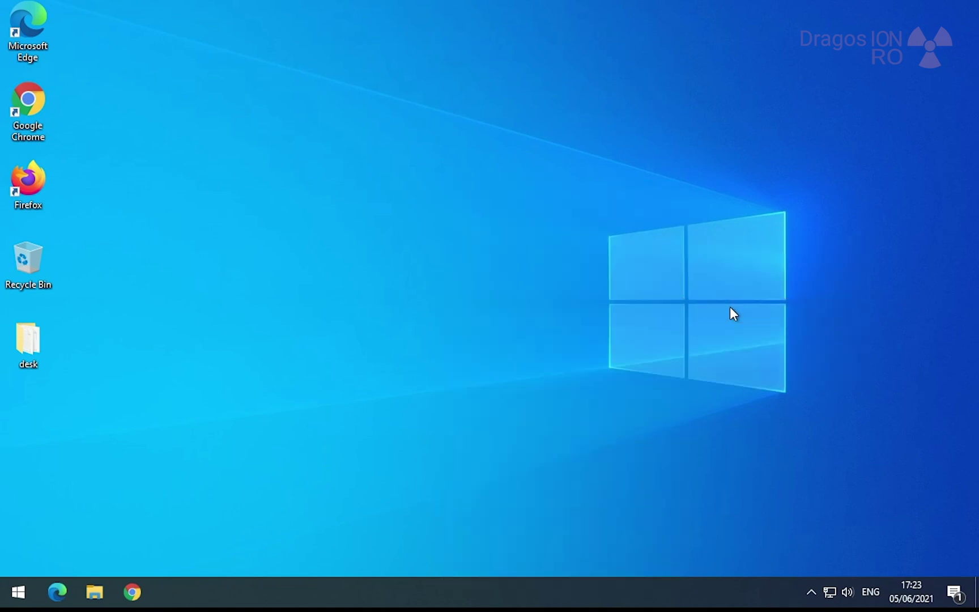
{"action": "left_click", "coordinate": [811, 596]}
{"action": "left_click", "coordinate": [812, 592]}
{"action": "left_click", "coordinate": [18, 592]}
{"action": "left_click", "coordinate": [19, 558]}
{"action": "left_click", "coordinate": [19, 521]}
Step: Restore News and interests on the taskbar with icon and text, and open and close its feed
{"action": "right_click", "coordinate": [695, 593]}
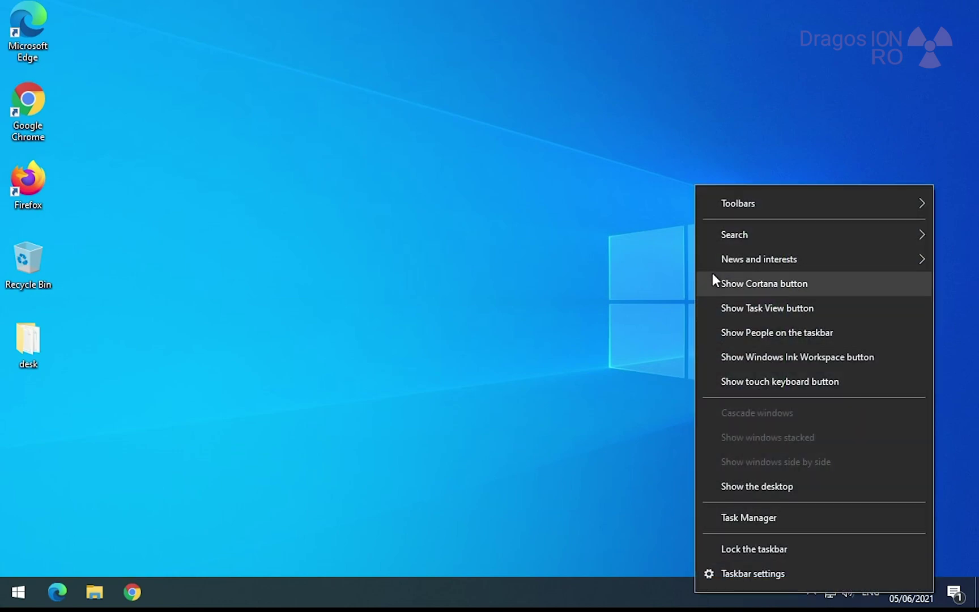
{"action": "mouse_move", "coordinate": [720, 261]}
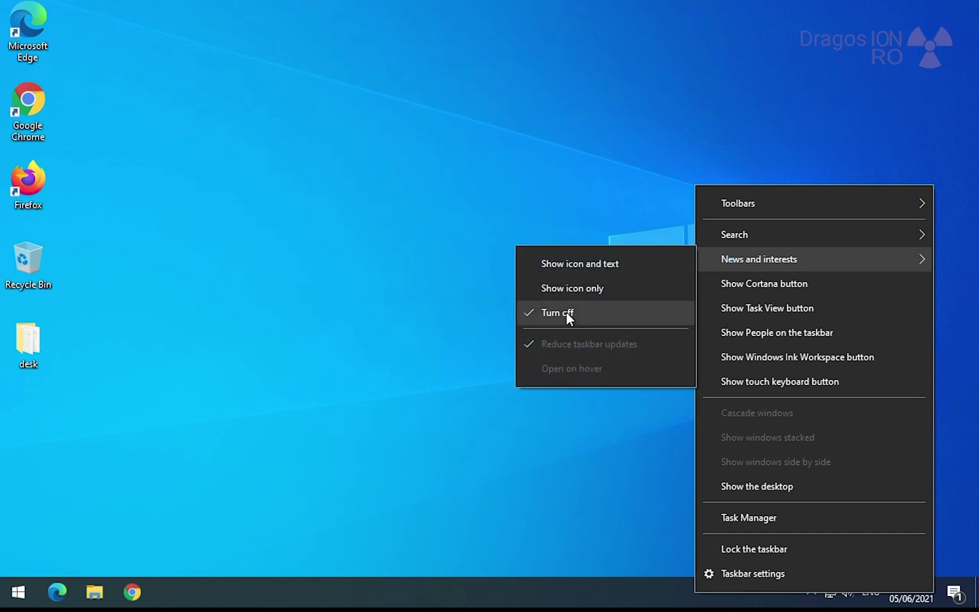
{"action": "left_click", "coordinate": [575, 269]}
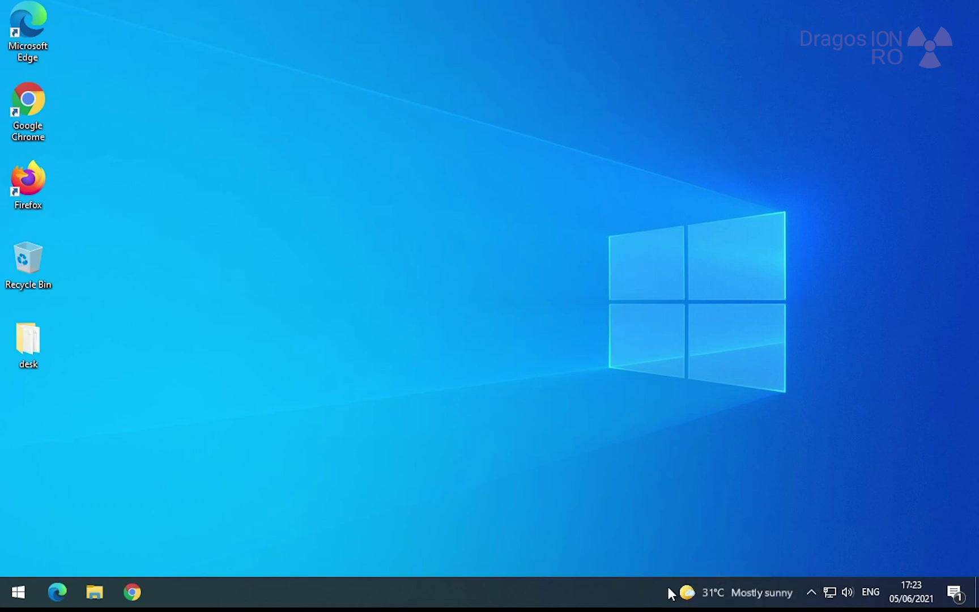
{"action": "left_click", "coordinate": [719, 586]}
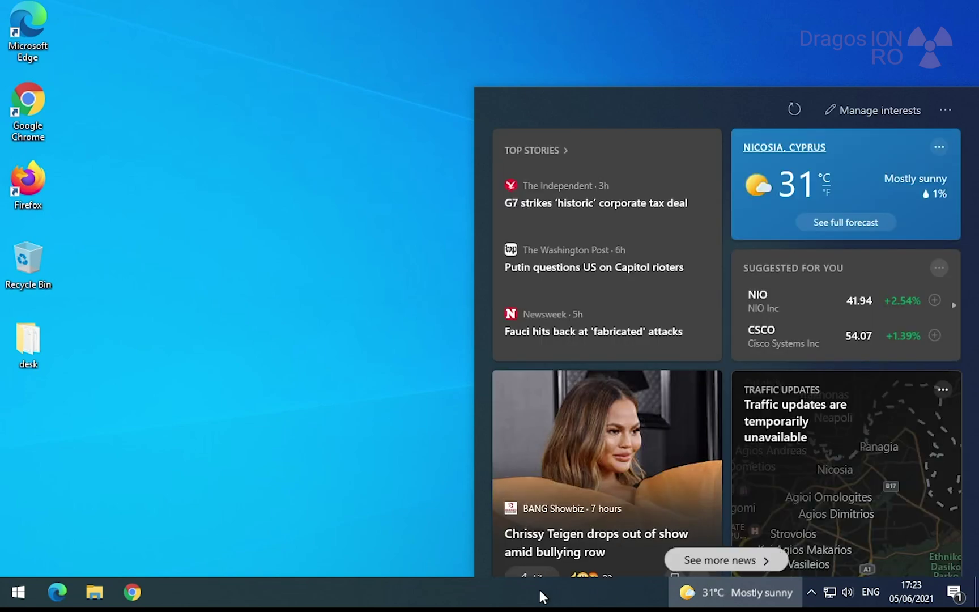
{"action": "left_click", "coordinate": [551, 594]}
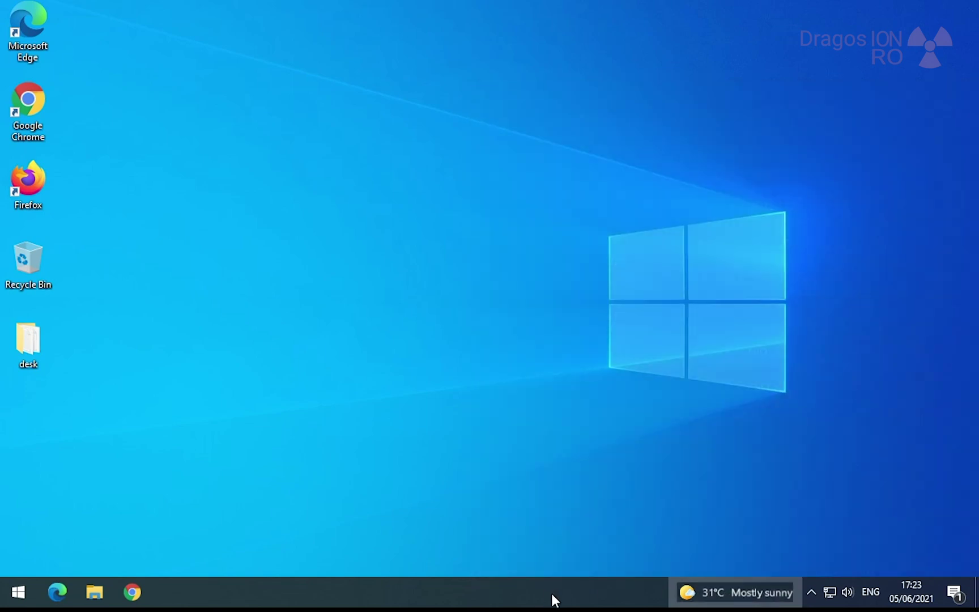
Step: Turn off News and interests so the weather entry is removed from the taskbar
{"action": "right_click", "coordinate": [440, 476]}
{"action": "right_click", "coordinate": [452, 590]}
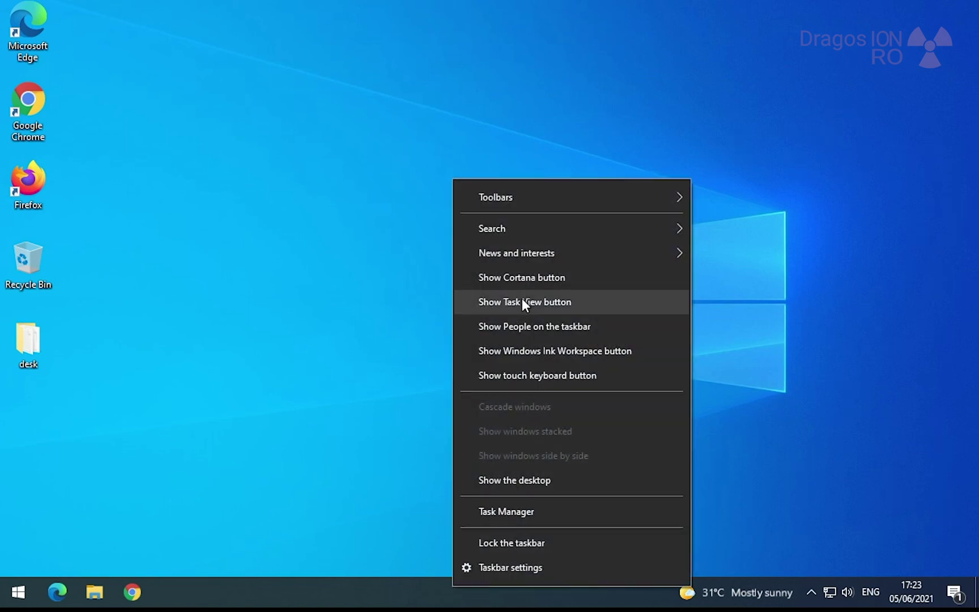
{"action": "mouse_move", "coordinate": [530, 253]}
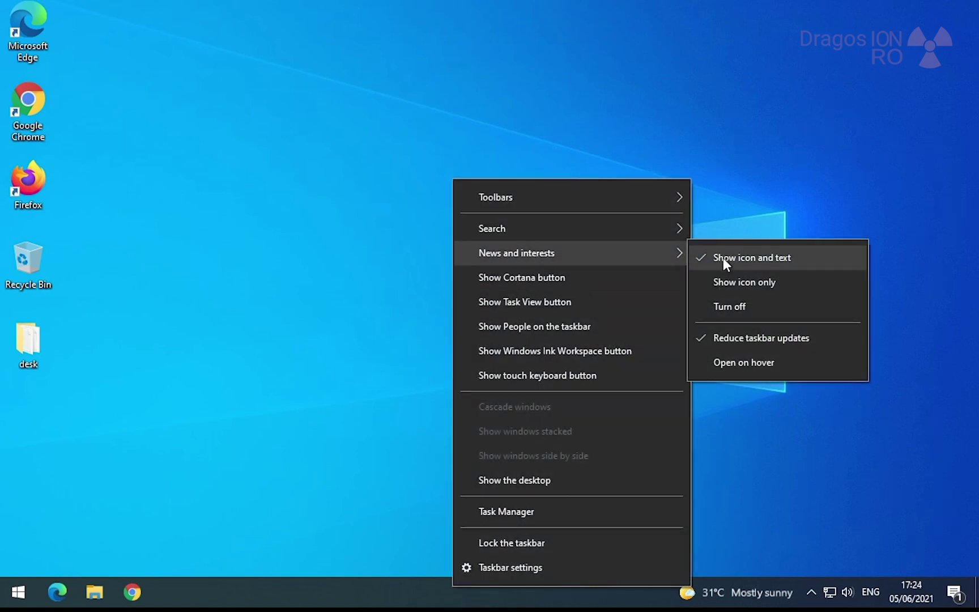
{"action": "left_click", "coordinate": [736, 311]}
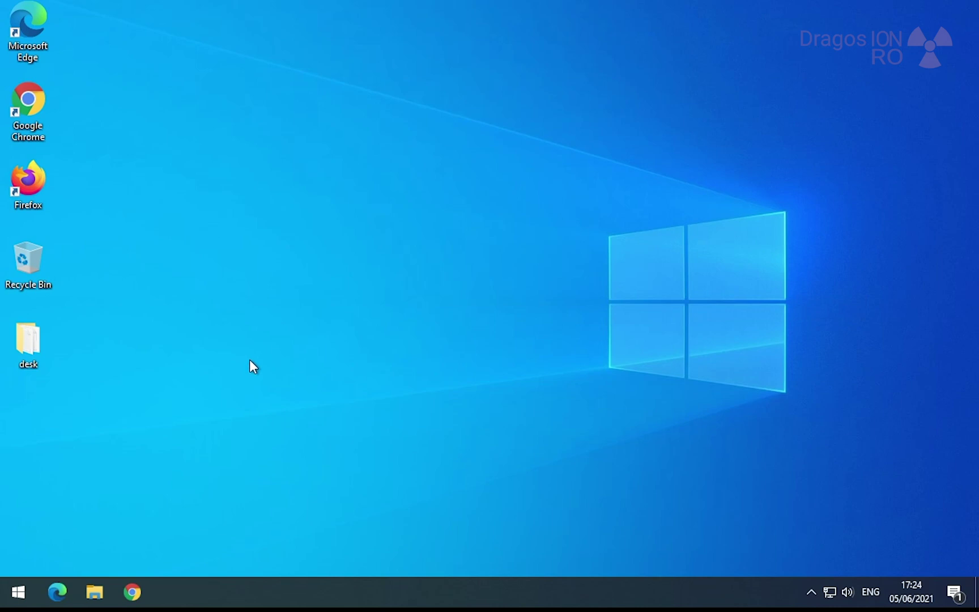
Step: Create a new bitmap image file on the desktop
{"action": "right_click", "coordinate": [317, 260]}
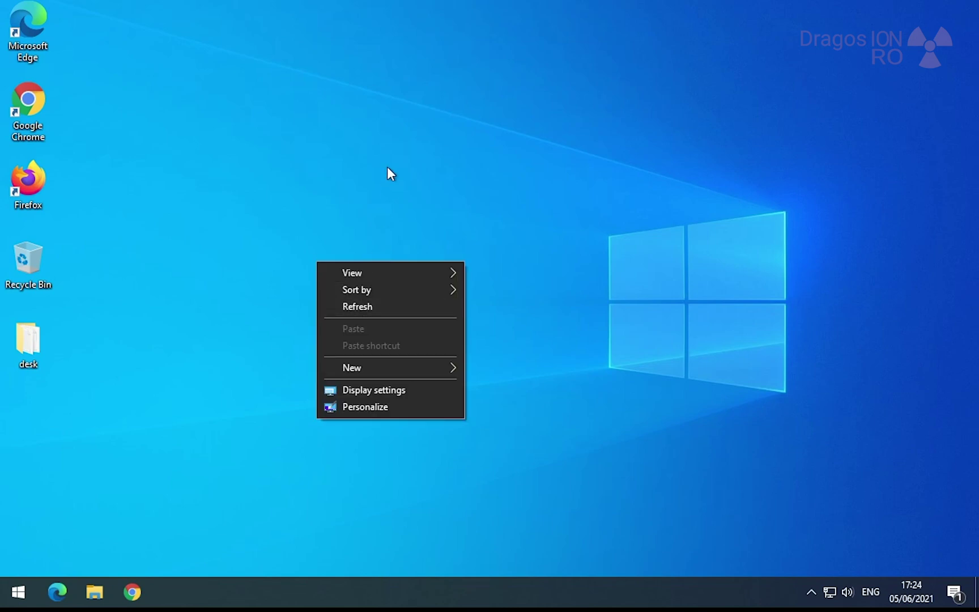
{"action": "right_click", "coordinate": [758, 192]}
{"action": "mouse_move", "coordinate": [839, 298]}
{"action": "left_click", "coordinate": [652, 339]}
{"action": "right_click", "coordinate": [165, 182]}
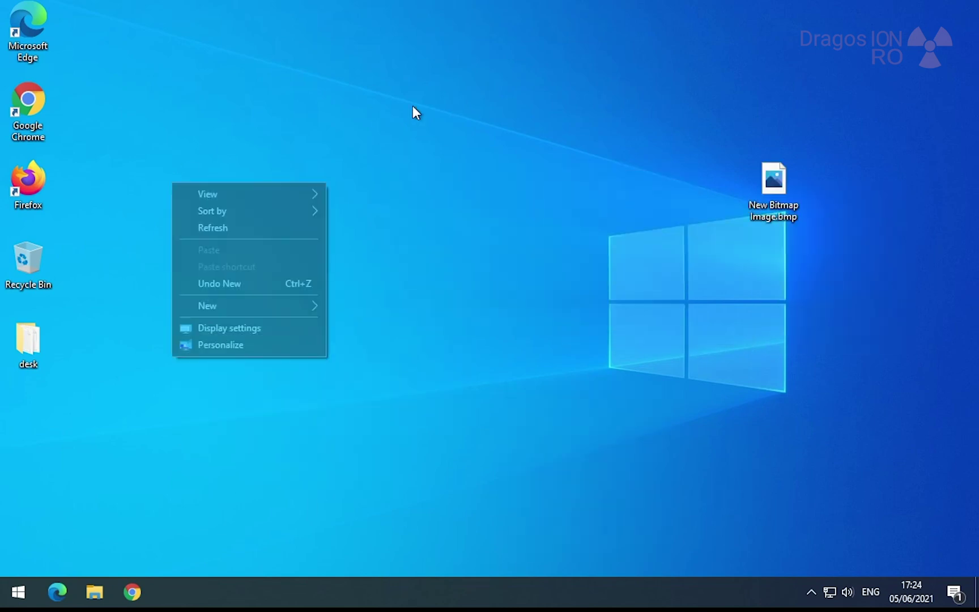
{"action": "right_click", "coordinate": [825, 134]}
{"action": "left_click", "coordinate": [703, 347]}
{"action": "right_click", "coordinate": [727, 321]}
{"action": "right_click", "coordinate": [679, 380]}
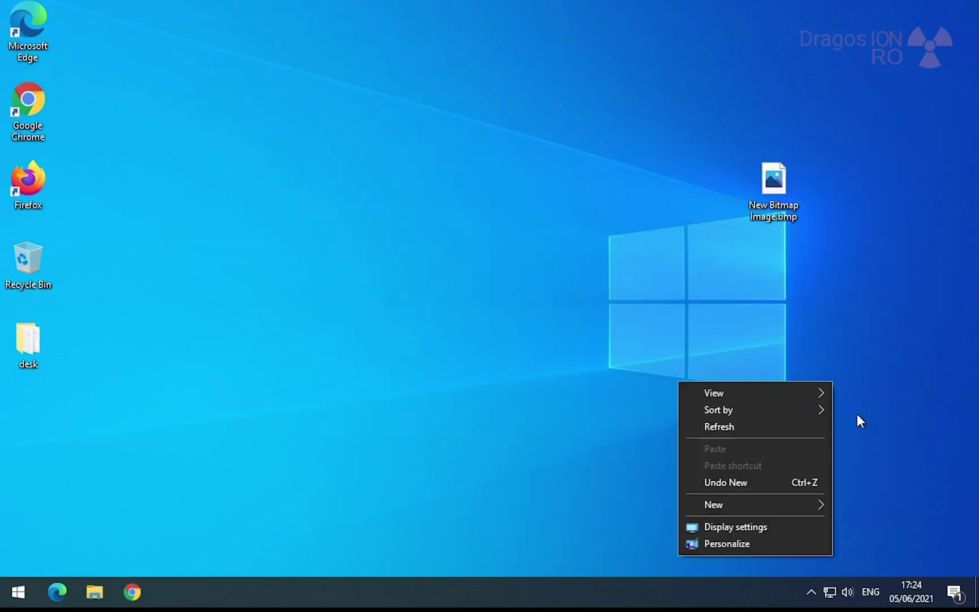
Step: Delete New Bitmap Image.bmp from the desktop and empty the Recycle Bin permanently
{"action": "right_click", "coordinate": [605, 321]}
{"action": "right_click", "coordinate": [664, 294]}
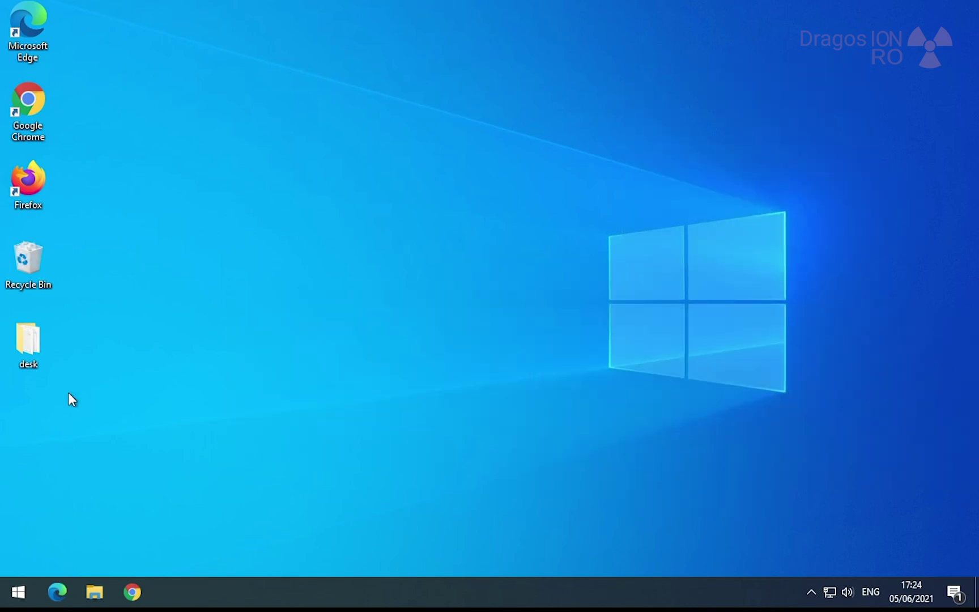
{"action": "right_click", "coordinate": [43, 265]}
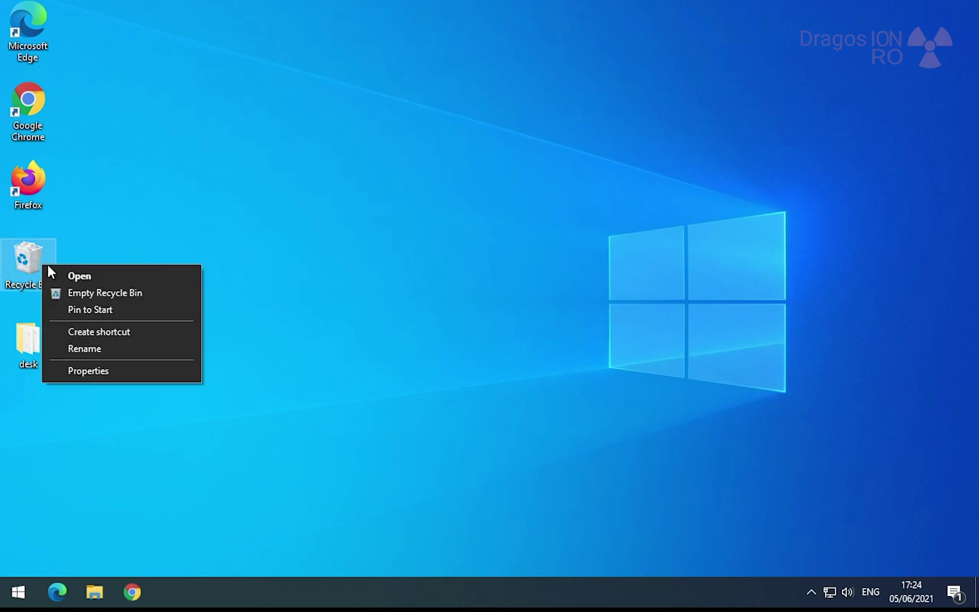
{"action": "left_click", "coordinate": [84, 296]}
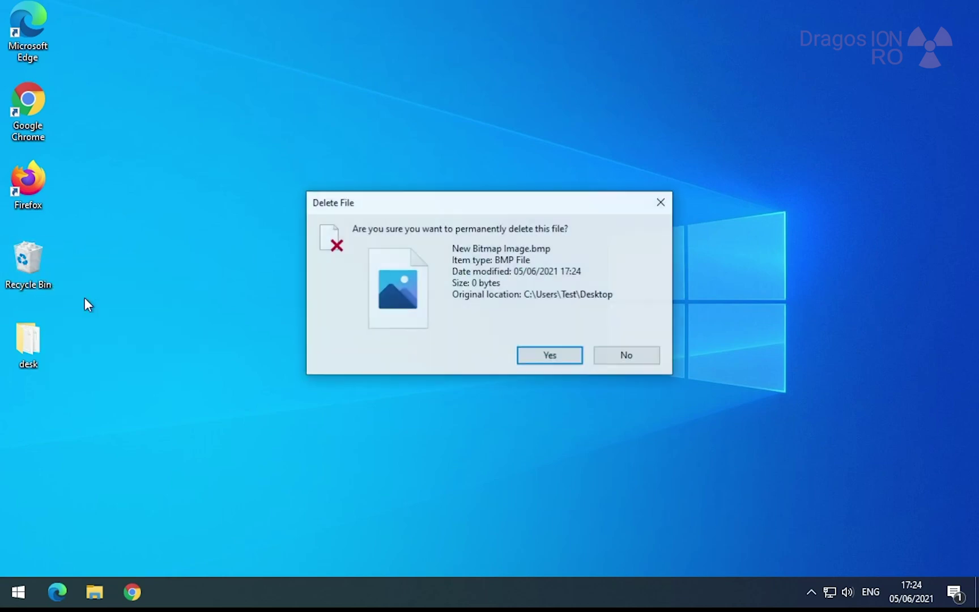
{"action": "left_click", "coordinate": [547, 357]}
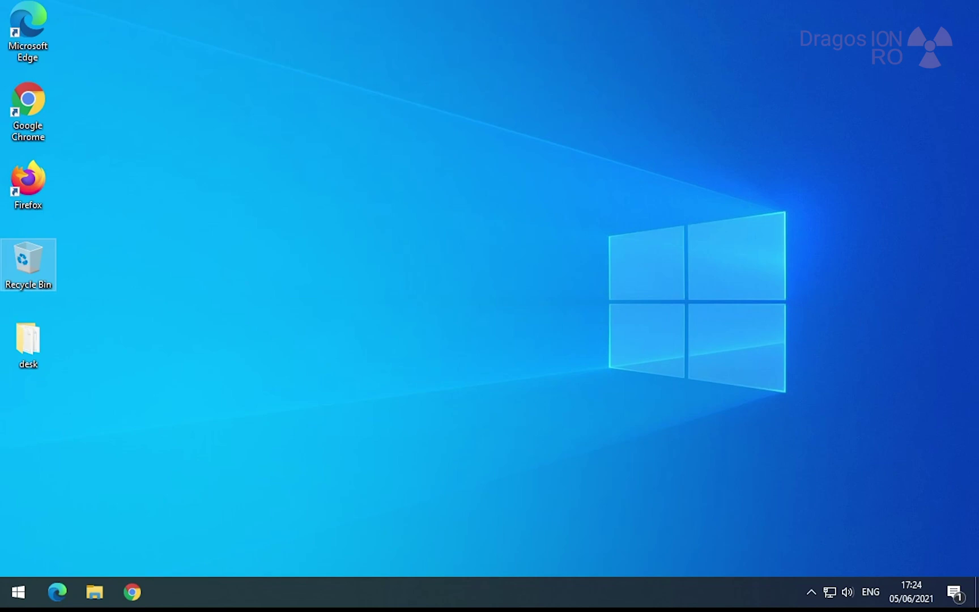
Step: Open File Explorer to check that it launches at Quick access, and close its window
{"action": "left_click", "coordinate": [93, 595]}
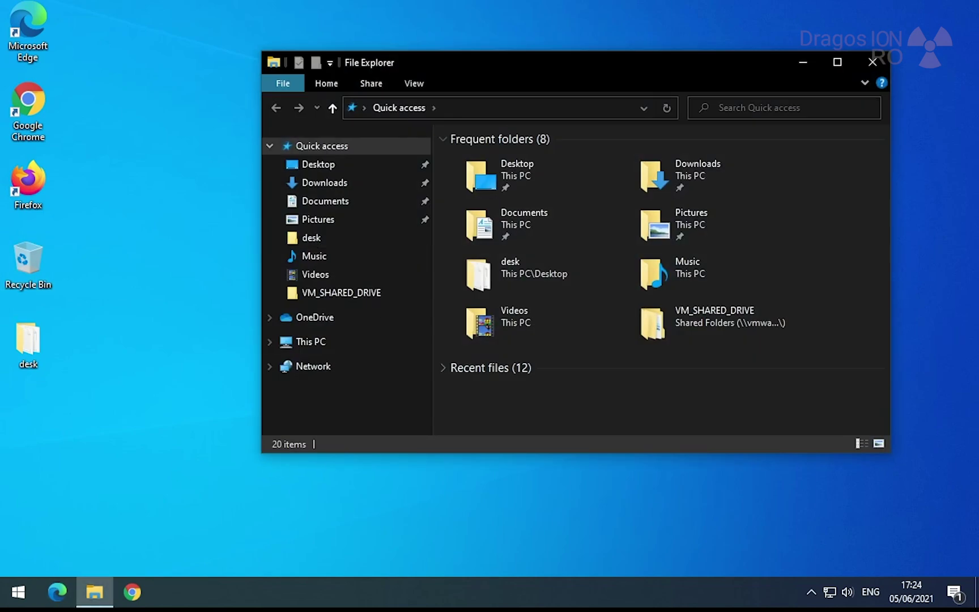
{"action": "left_click", "coordinate": [870, 62]}
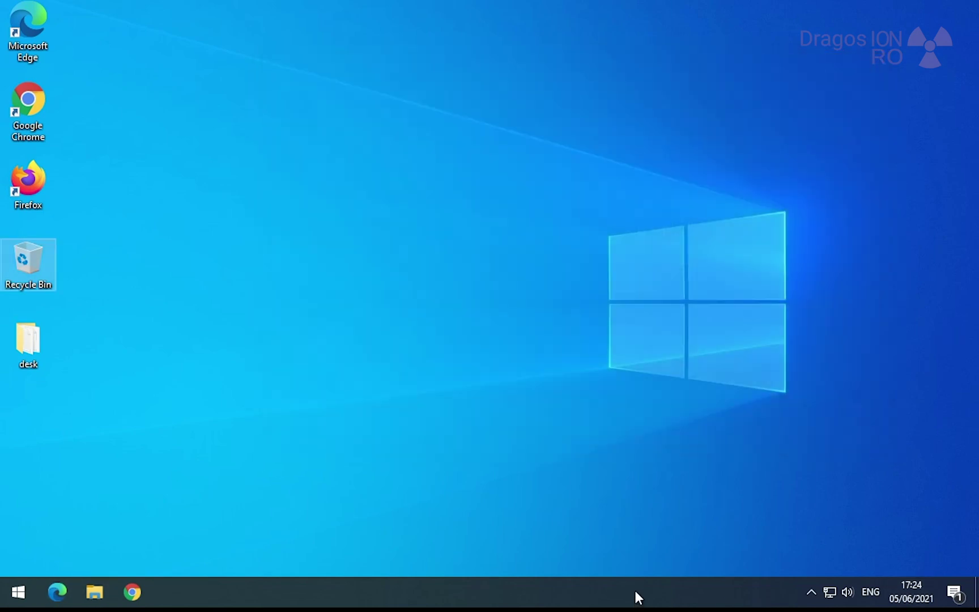
Step: Open Task Manager, examine the CPU performance graph with the window moved toward the middle of the desktop, and close it
{"action": "right_click", "coordinate": [635, 591]}
{"action": "left_click", "coordinate": [686, 513]}
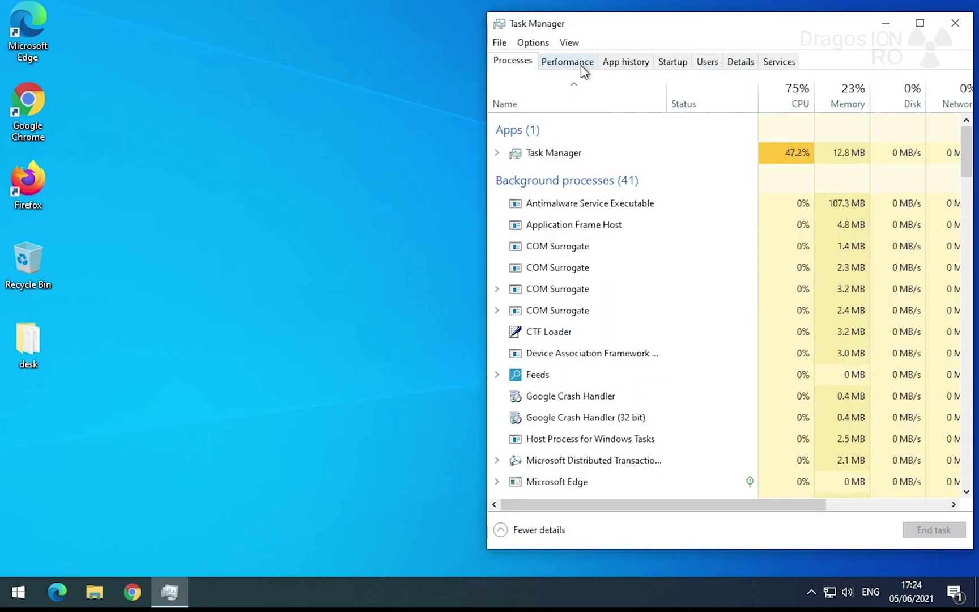
{"action": "left_click", "coordinate": [581, 65]}
{"action": "left_click_drag", "start_coordinate": [607, 29], "coordinate": [295, 38]}
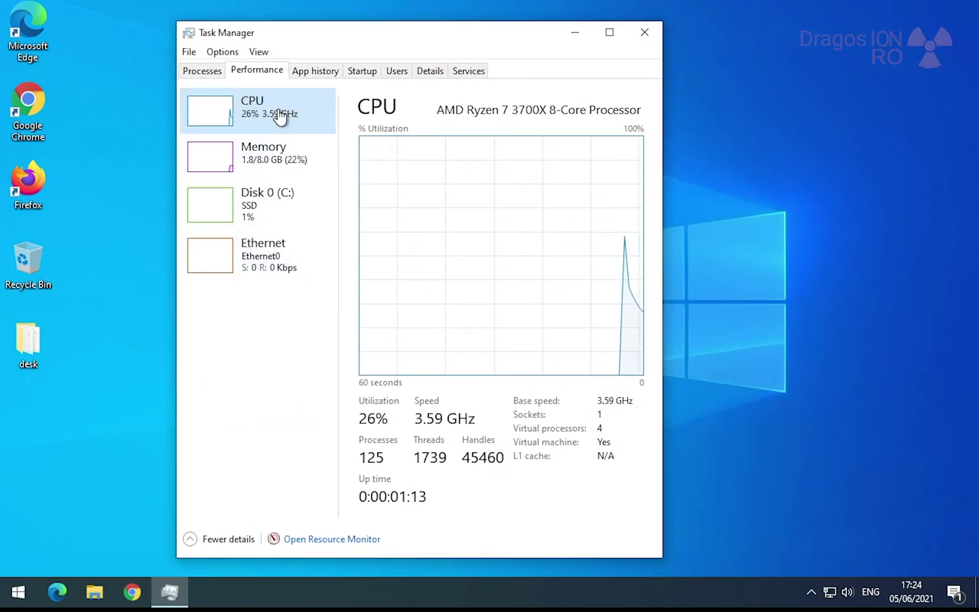
{"action": "left_click", "coordinate": [644, 32]}
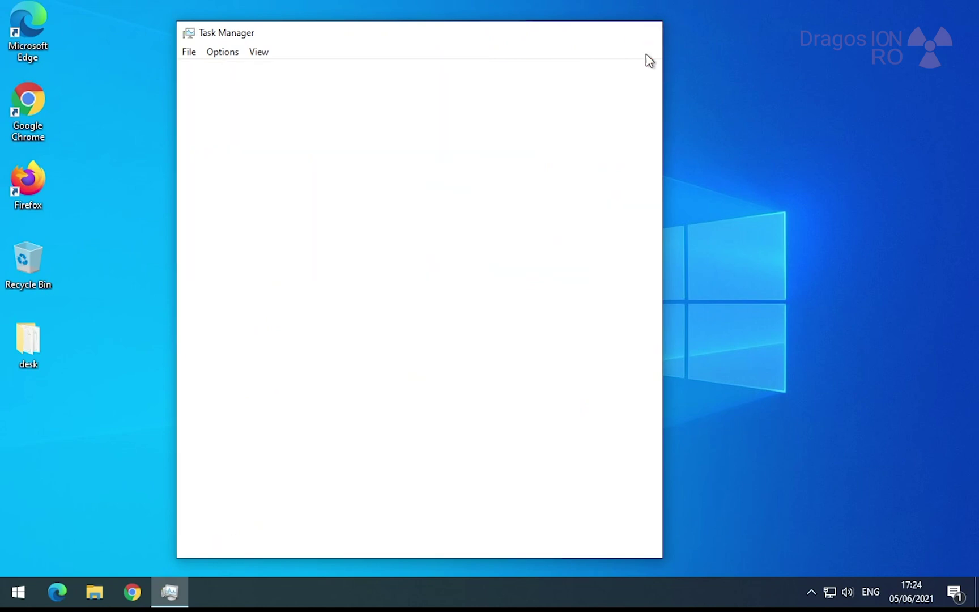